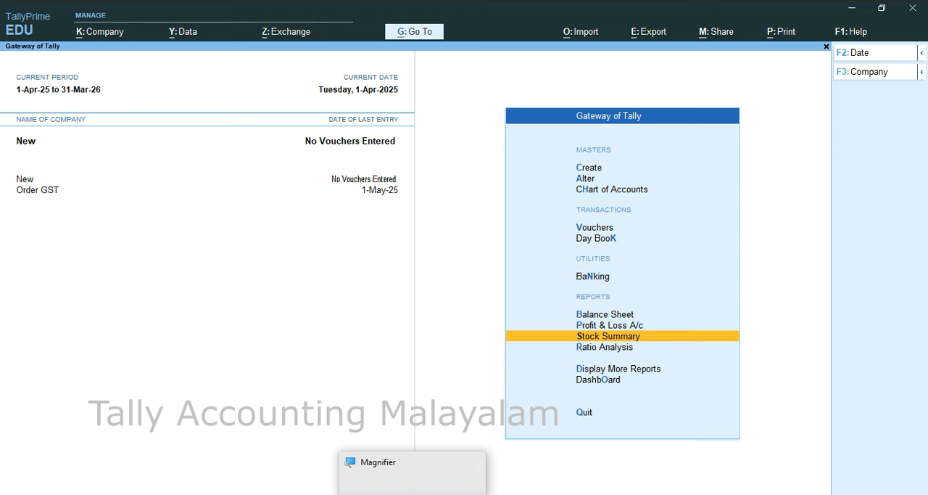
# Step: Start a purchase voucher dated 1-Apr-25 with Cash as the party, default party details and the Purchase ledger
pyautogui.press('v')
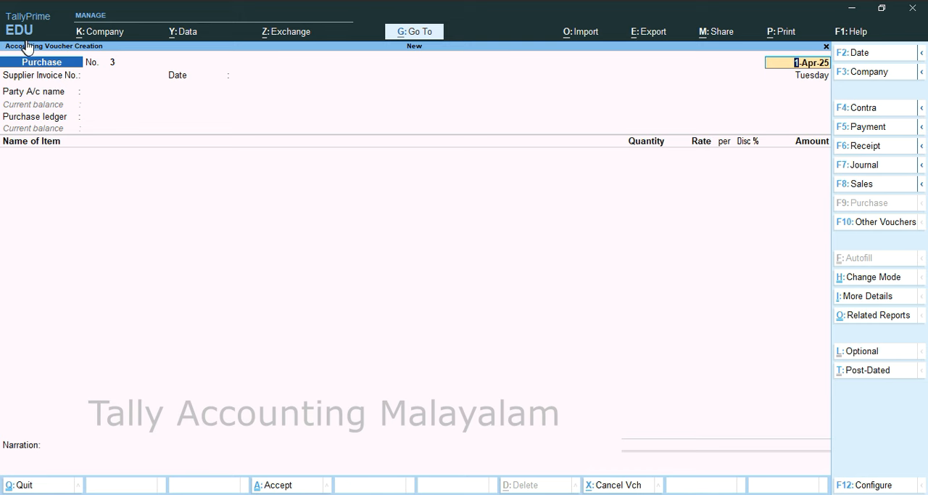
pyautogui.press('Return')
pyautogui.press('Return')
pyautogui.press('Return')
pyautogui.press('Return')
pyautogui.press('Return')
pyautogui.press('Return')
pyautogui.press('Return')
pyautogui.press('Return')
pyautogui.press('Return')
pyautogui.press('Return')
pyautogui.press('Return')
pyautogui.press('Return')
pyautogui.press('Return')
pyautogui.press('Return')
pyautogui.press('Return')
pyautogui.press('Return')
pyautogui.press('Return')
pyautogui.press('Return')
pyautogui.press('Return')
pyautogui.press('Return')
pyautogui.press('Return')
pyautogui.press('Return')
pyautogui.press('Return')
pyautogui.press('Return')
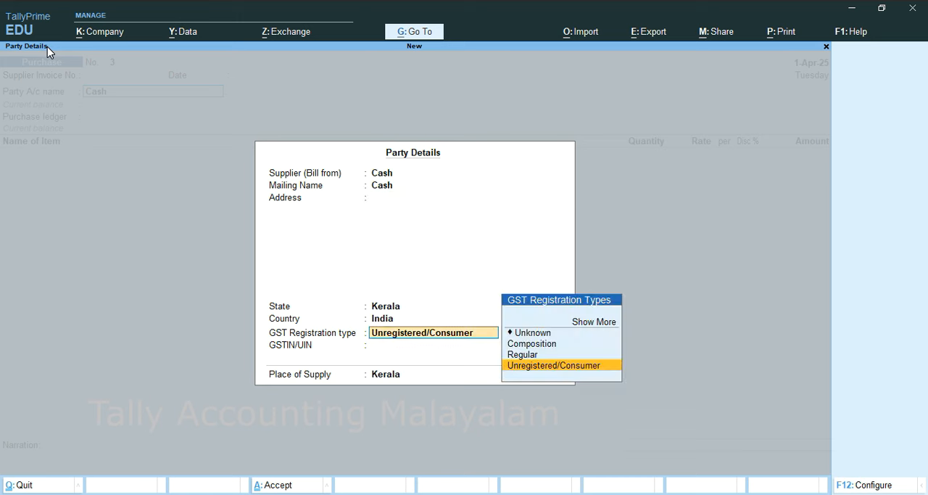
pyautogui.press('Return')
pyautogui.press('Return')
pyautogui.press('Return')
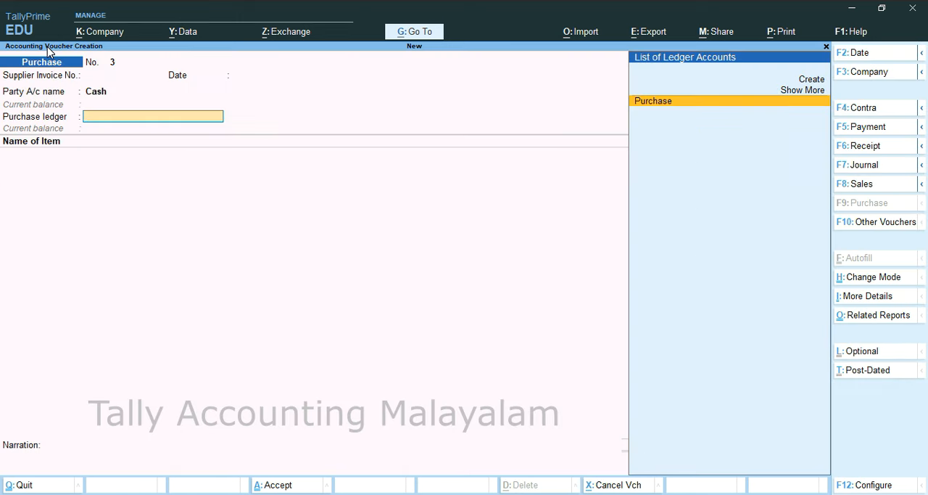
pyautogui.press('Return')
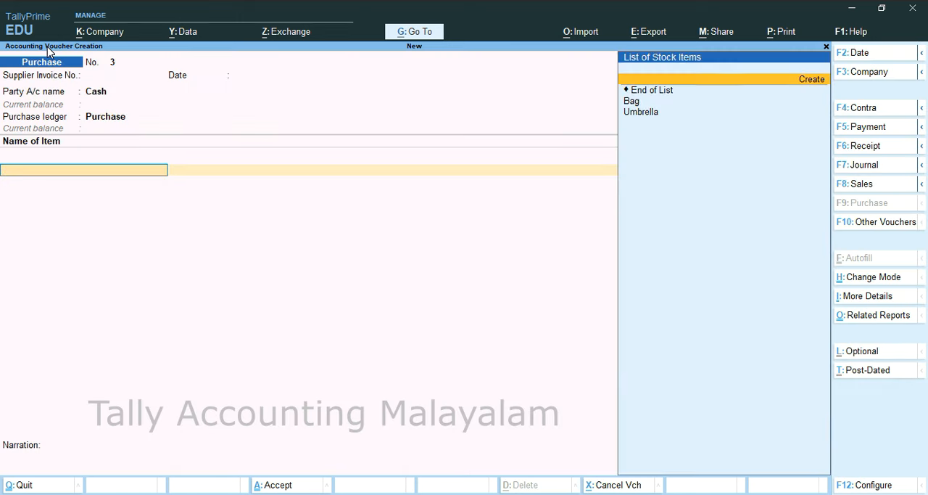
# Step: Add the stock item Bag to the purchase voucher with quantity 3 at a rate of 450
pyautogui.press('Down')
pyautogui.press('Return')
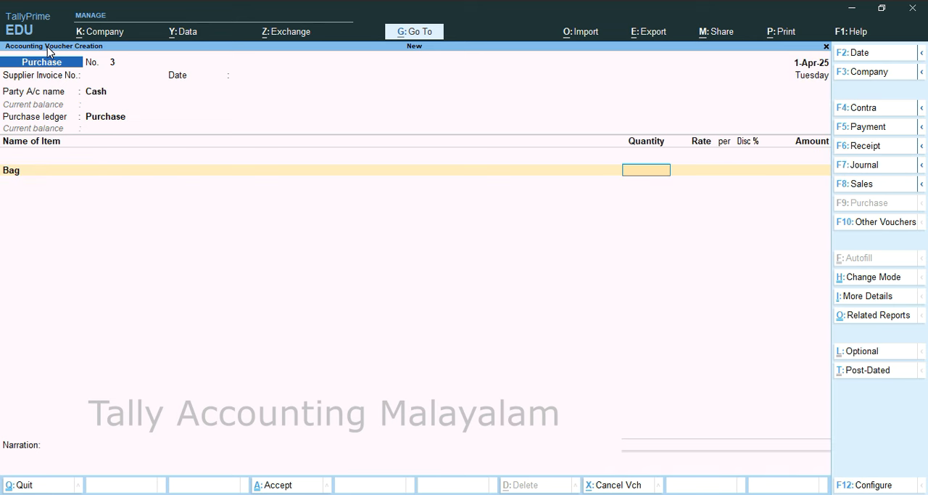
pyautogui.write('3')
pyautogui.press('Return')
pyautogui.write('450')
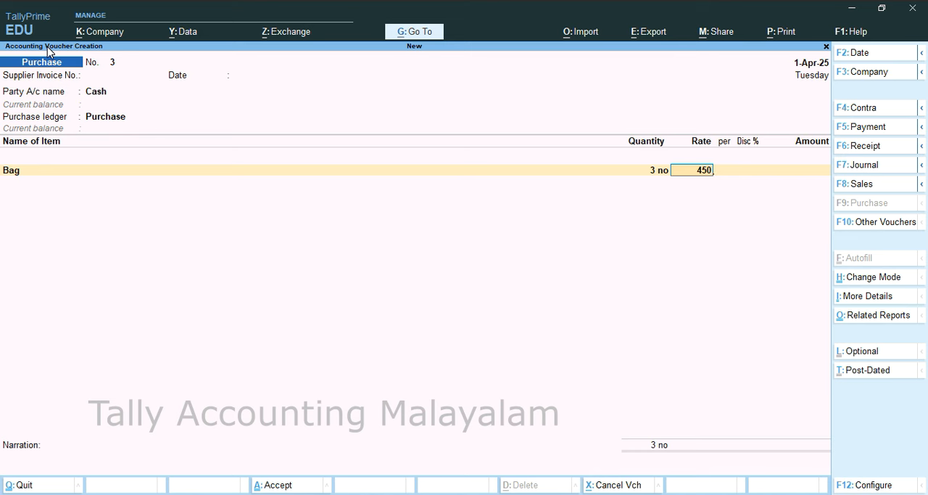
pyautogui.press('Return')
pyautogui.press('Return')
pyautogui.press('Return')
pyautogui.press('Return')
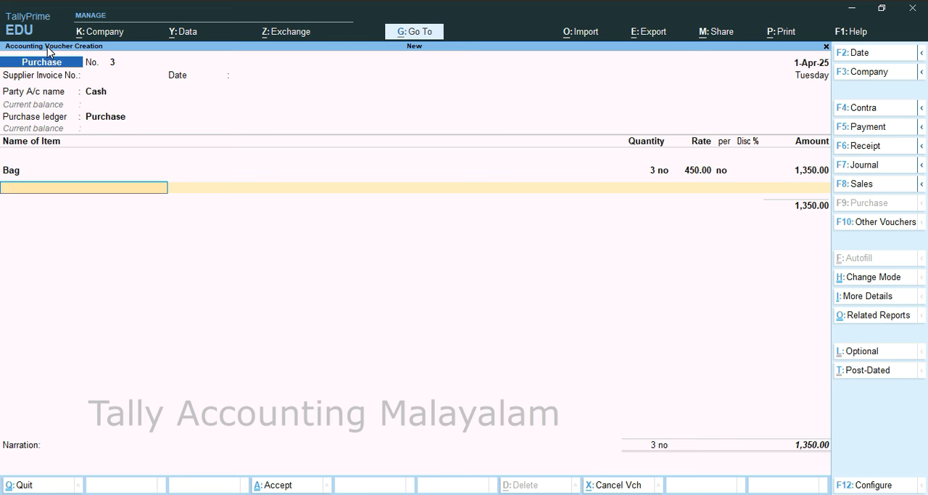
# Step: Try to add Umbrella as a free item with quantity 2, leaving its rate blank
pyautogui.press('Down')
pyautogui.press('Down')
pyautogui.press('Down')
pyautogui.press('Down')
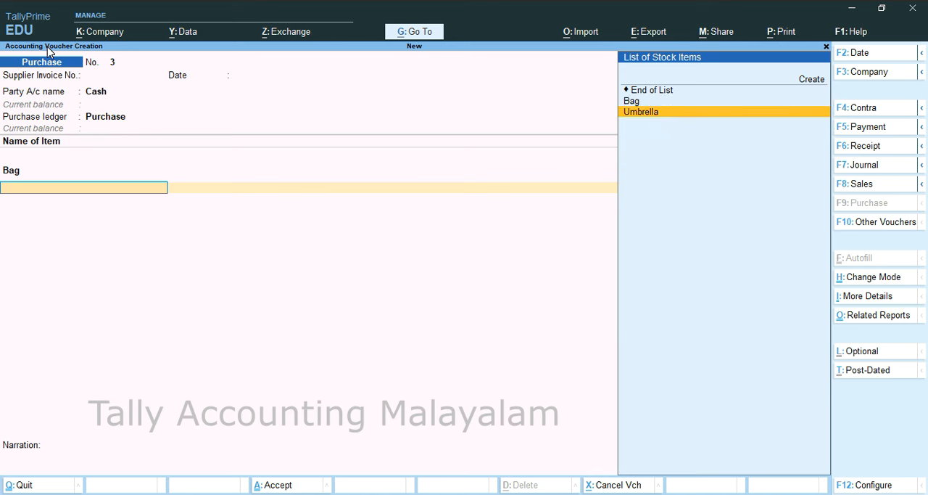
pyautogui.press('Return')
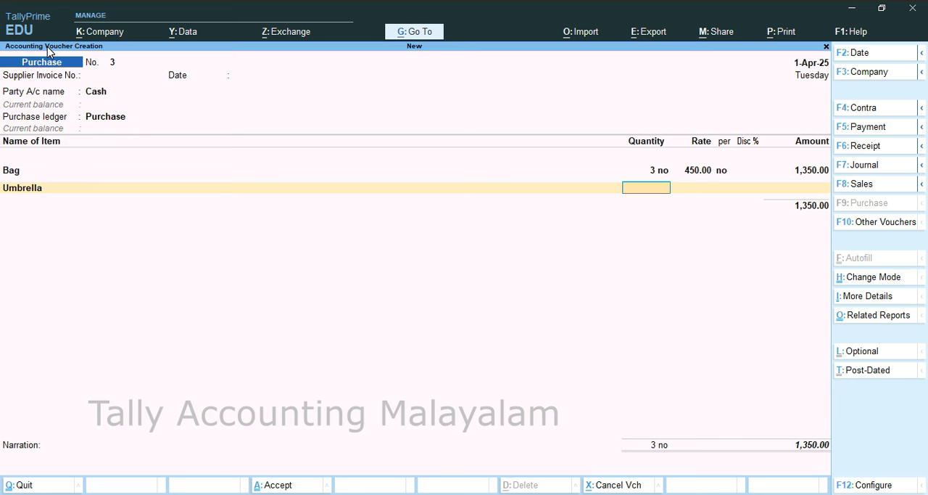
pyautogui.write('2')
pyautogui.press('Return')
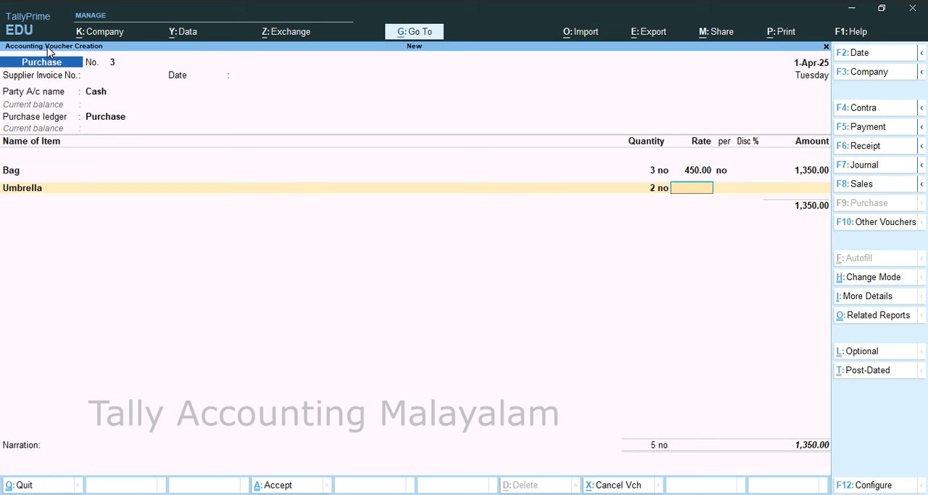
pyautogui.press('Return')
pyautogui.press('Return')
pyautogui.press('Return')
pyautogui.press('Return')
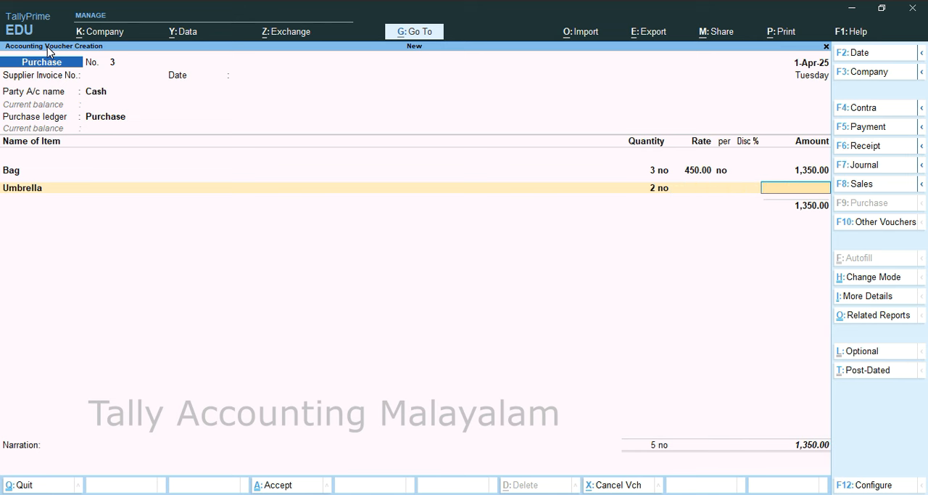
# Step: End the item list and save the purchase voucher without a narration
pyautogui.press('Return')
pyautogui.press('Return')
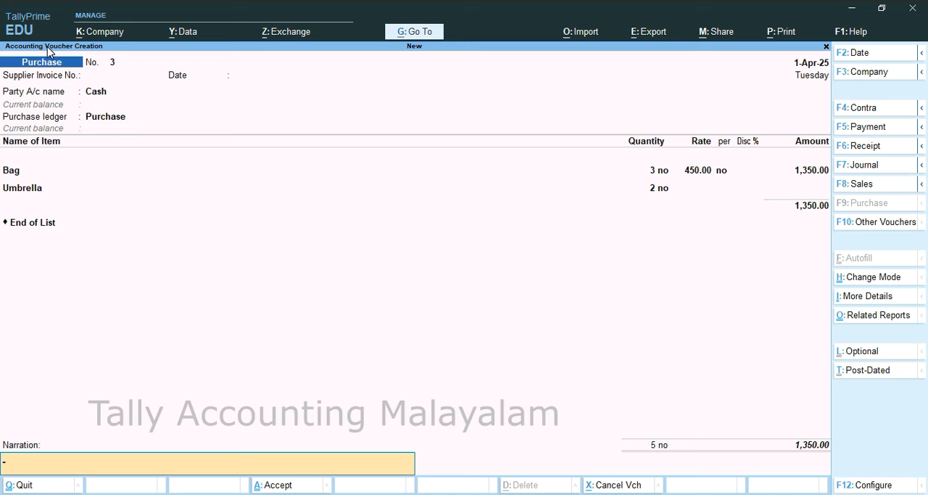
pyautogui.press('Return')
pyautogui.press('Return')
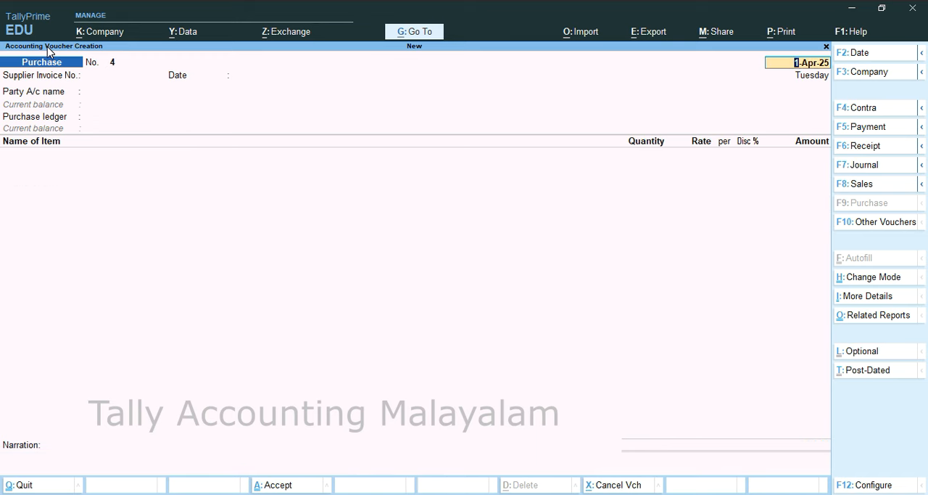
# Step: Leave voucher entry and check the stock items and quantities in the Stock Summary
pyautogui.press('BackSpace')
pyautogui.press('Escape')
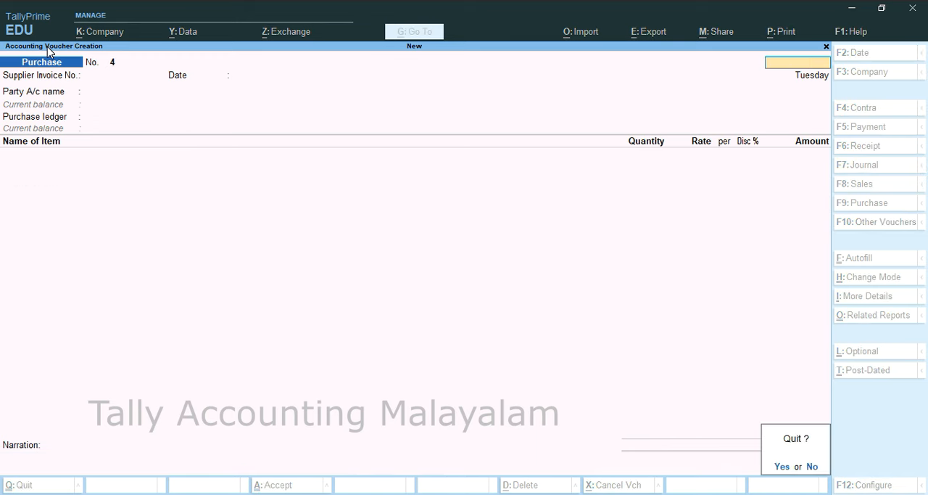
pyautogui.press('Return')
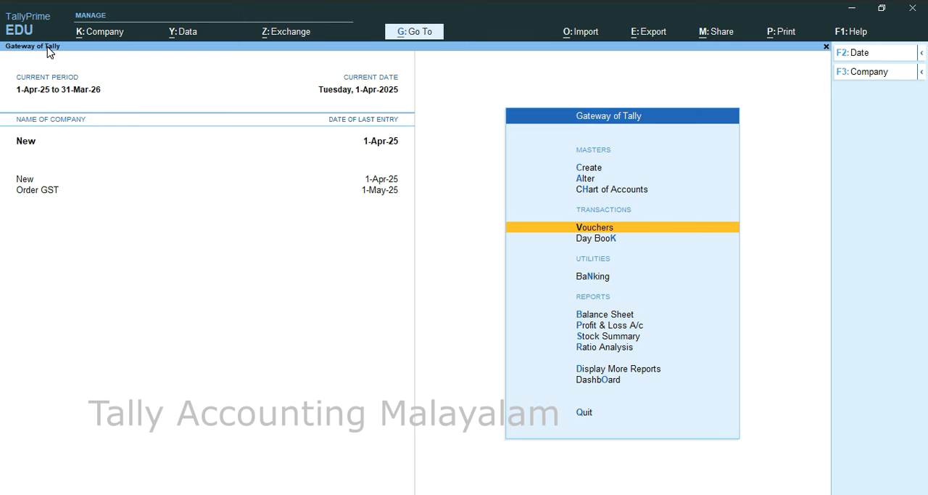
pyautogui.press('s')
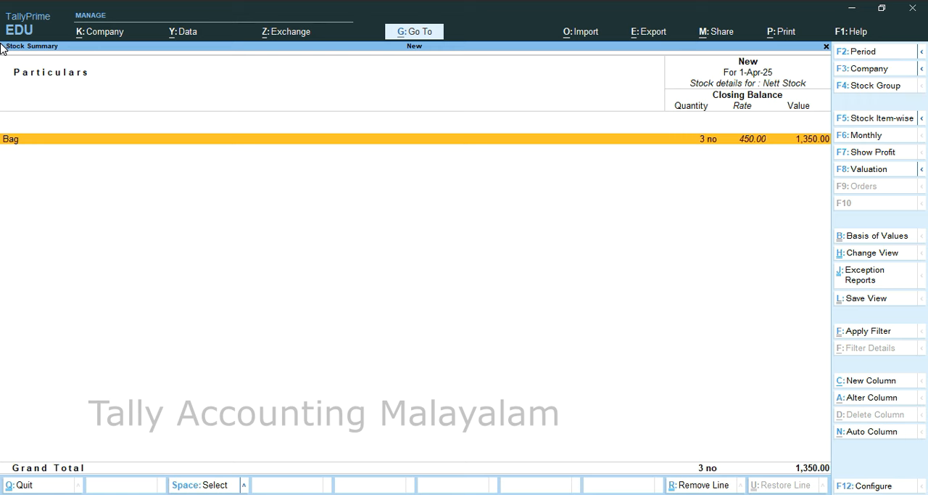
pyautogui.press('Escape')
# Step: Open the Purchase voucher type for alteration from the accounting masters
pyautogui.press('Home')
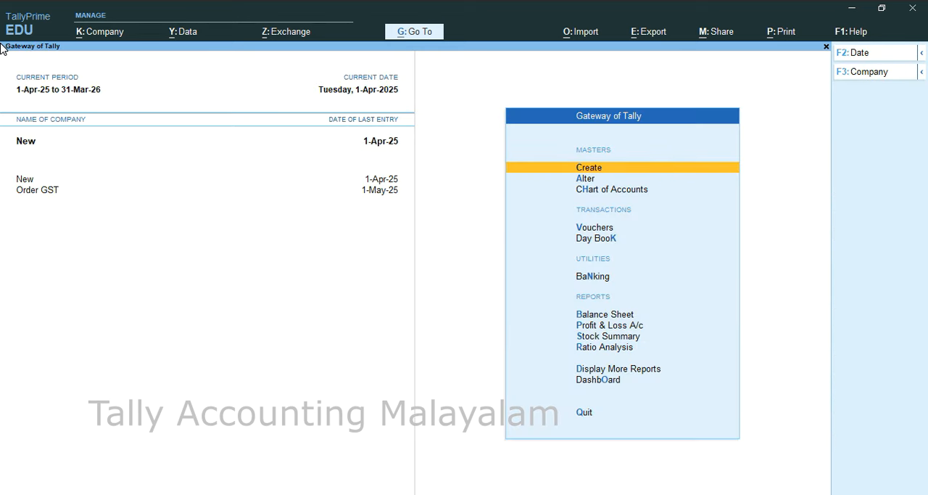
pyautogui.press('Down')
pyautogui.press('Return')
pyautogui.press('Down')
pyautogui.press('Down')
pyautogui.press('Down')
pyautogui.press('Down')
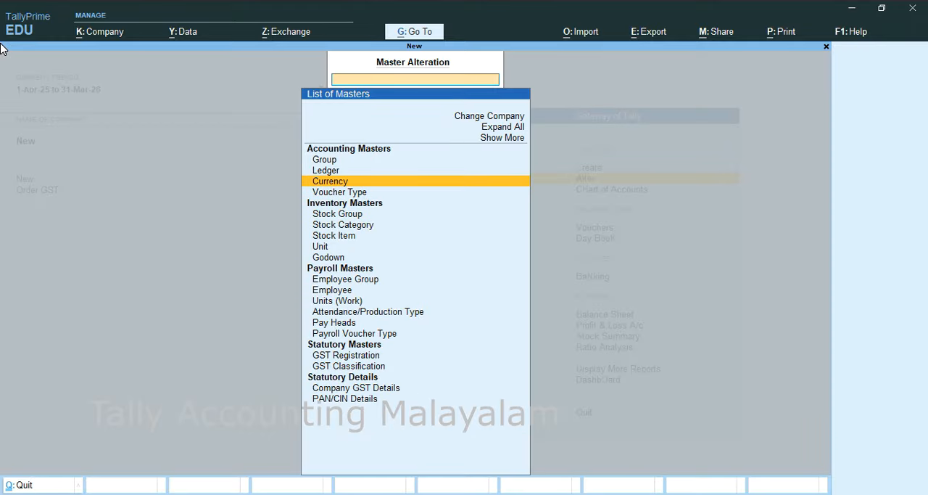
pyautogui.press('Up')
pyautogui.press('Return')
pyautogui.press('Down')
pyautogui.press('Down')
pyautogui.press('Down')
pyautogui.press('Down')
pyautogui.press('Down')
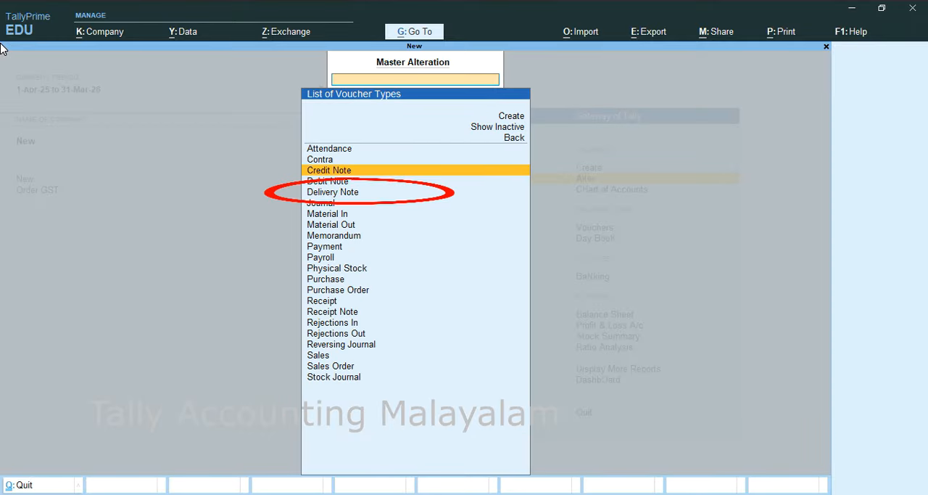
pyautogui.press('Down')
pyautogui.press('Down')
pyautogui.press('Down')
pyautogui.press('Down')
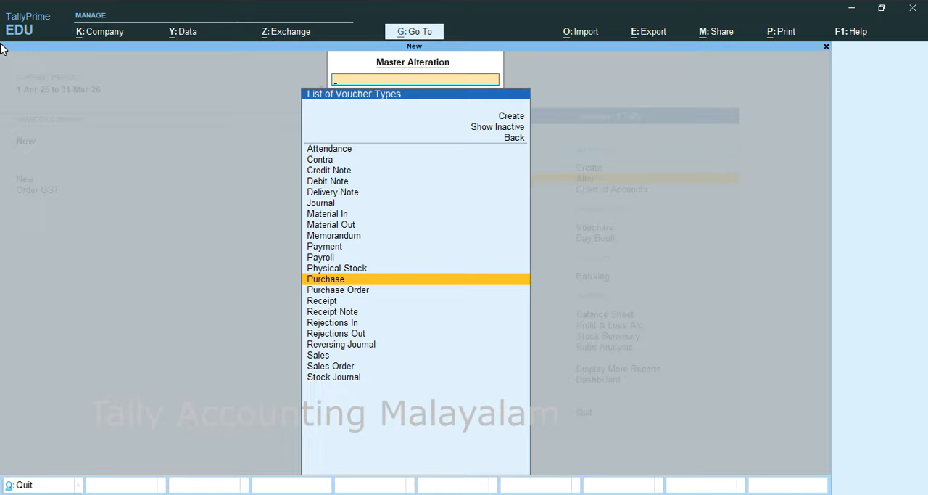
pyautogui.press('Return')
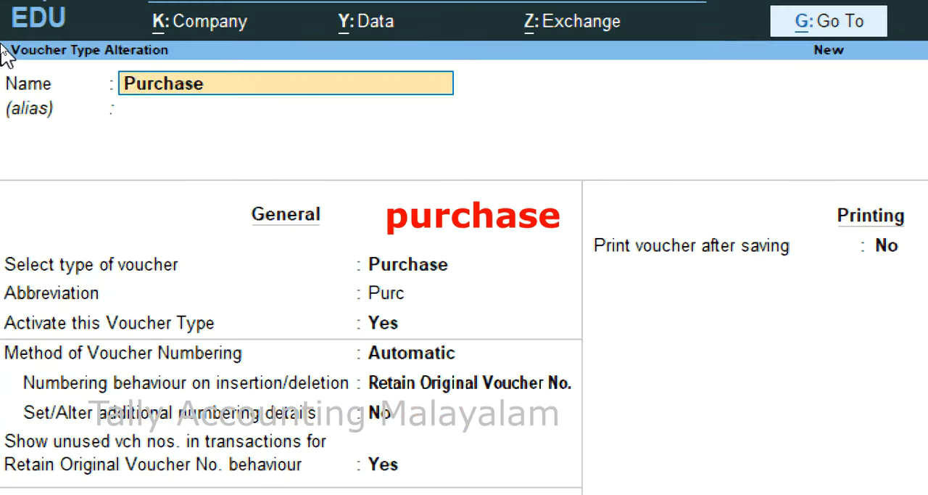
# Step: Set Allow zero-valued transactions to Yes for the Purchase voucher type, save it and return to the Gateway of Tally
pyautogui.press('Return')
pyautogui.press('Return')
pyautogui.press('Return')
pyautogui.press('Return')
pyautogui.press('Return')
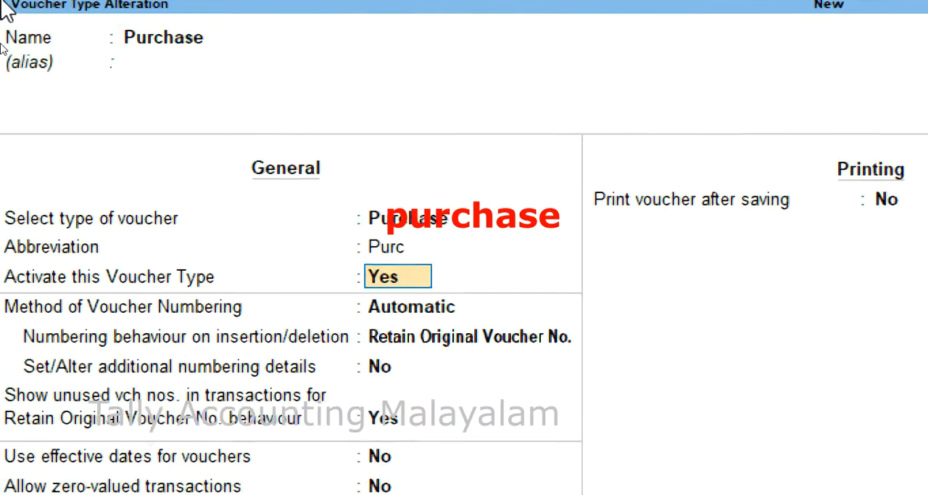
pyautogui.press('Return')
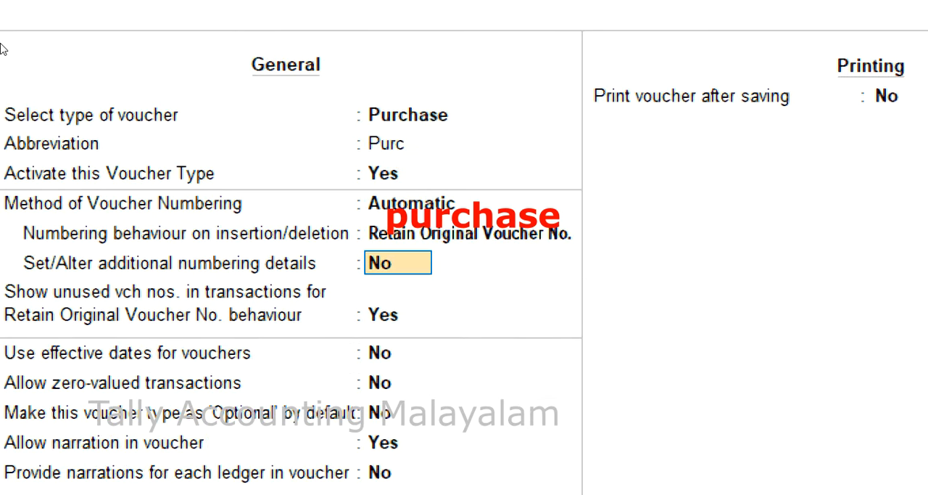
pyautogui.press('Return')
pyautogui.press('Return')
pyautogui.press('Return')
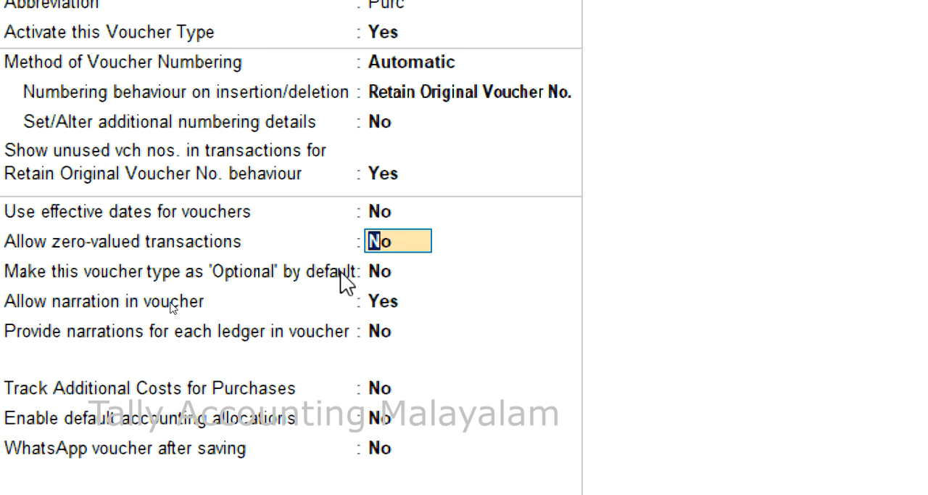
pyautogui.write('y')
pyautogui.press('Return')
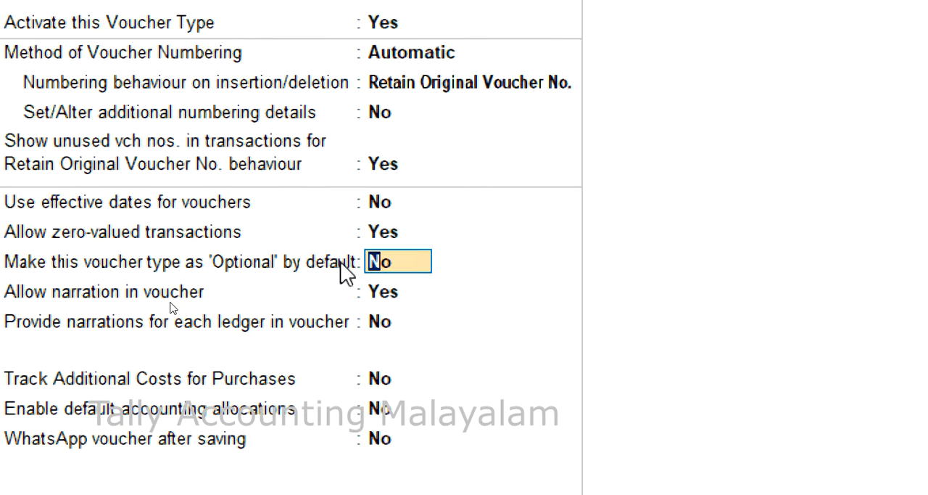
pyautogui.hotkey('ctrl', 'a')
pyautogui.press('Escape')
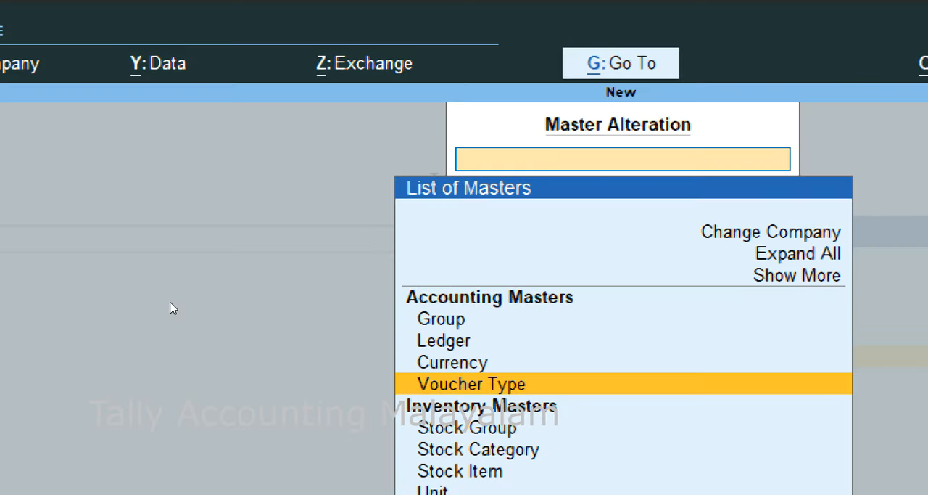
pyautogui.press('Escape')
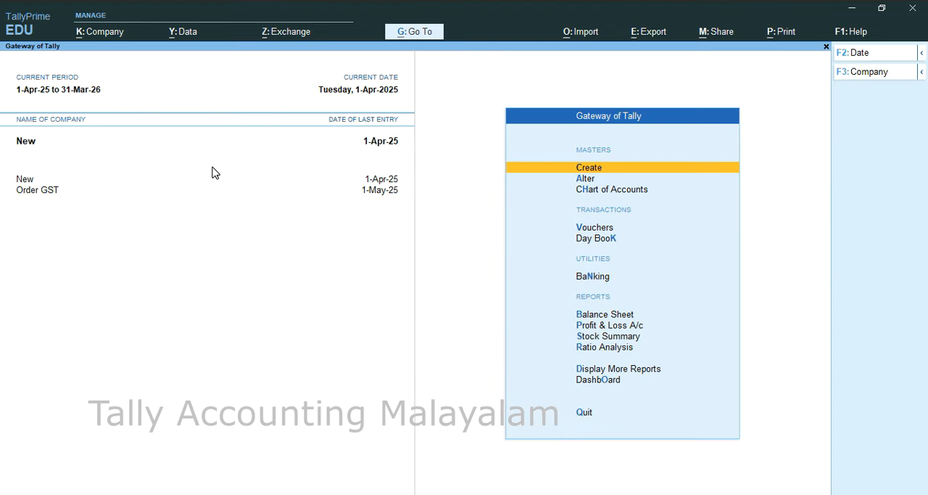
# Step: Open the saved purchase voucher for alteration from the Day Book
pyautogui.press('Down')
pyautogui.press('Down')
pyautogui.press('Down')
pyautogui.press('Down')
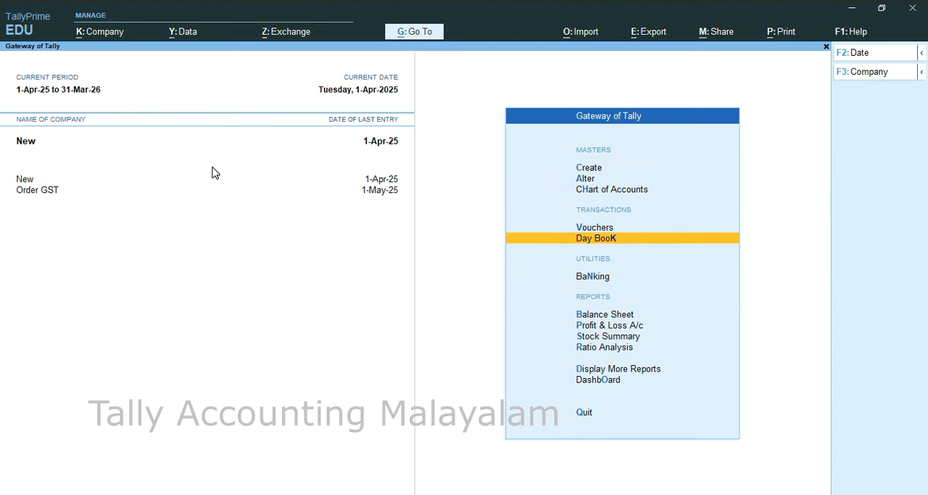
pyautogui.press('Return')
# Step: Accept the purchase voucher's existing Cash party, receipt details and Bag line, and advance to a blank item line
pyautogui.press('Return')
pyautogui.press('Return')
pyautogui.press('Return')
pyautogui.press('Return')
pyautogui.press('Return')
pyautogui.press('Return')
pyautogui.press('Return')
pyautogui.press('Return')
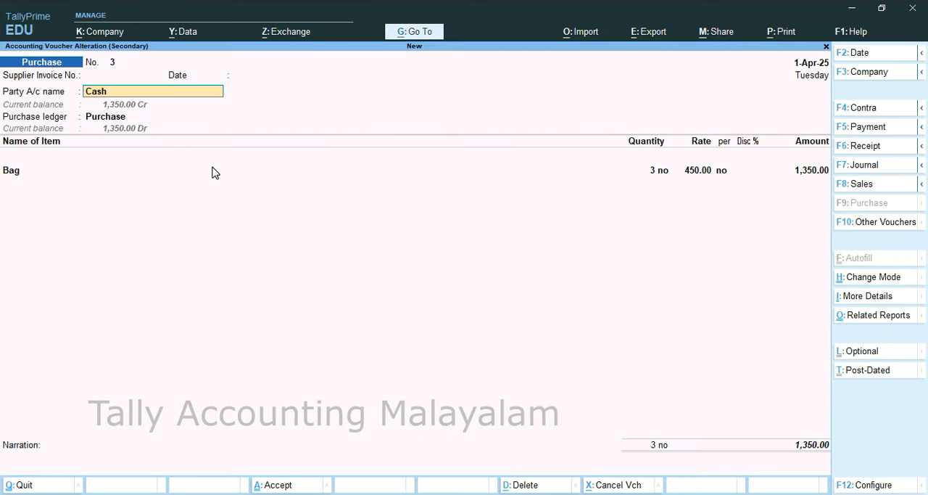
pyautogui.press('Return')
pyautogui.press('Return')
pyautogui.press('Return')
pyautogui.press('Return')
pyautogui.press('Return')
pyautogui.press('Return')
pyautogui.press('Return')
pyautogui.press('Return')
pyautogui.press('Return')
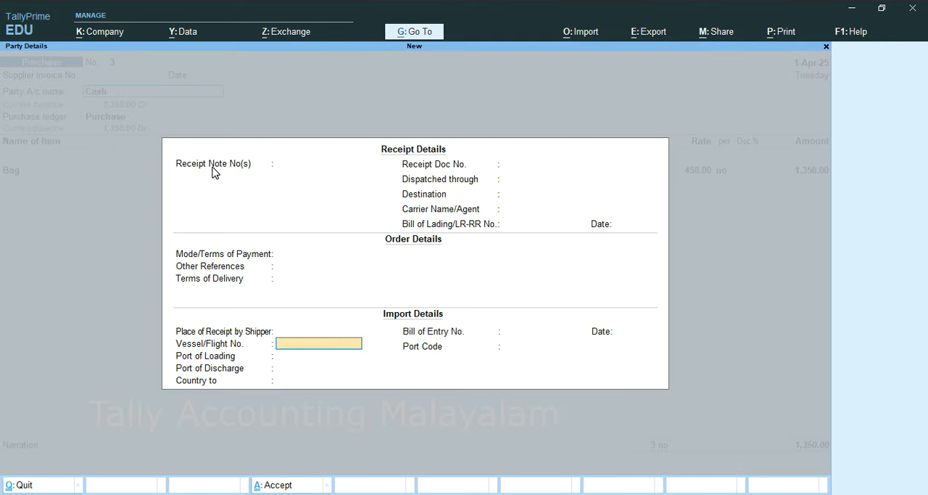
pyautogui.press('Return')
pyautogui.press('Return')
pyautogui.press('Return')
pyautogui.press('Return')
pyautogui.press('Return')
pyautogui.press('Return')
pyautogui.press('Return')
pyautogui.press('Return')
pyautogui.press('Return')
pyautogui.press('Return')
pyautogui.press('Return')
pyautogui.press('Return')
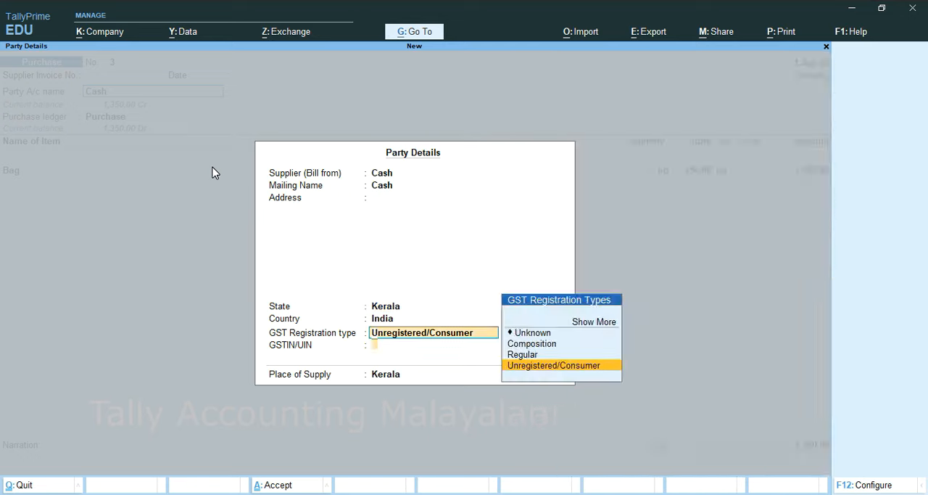
pyautogui.press('Return')
pyautogui.press('Return')
pyautogui.press('Return')
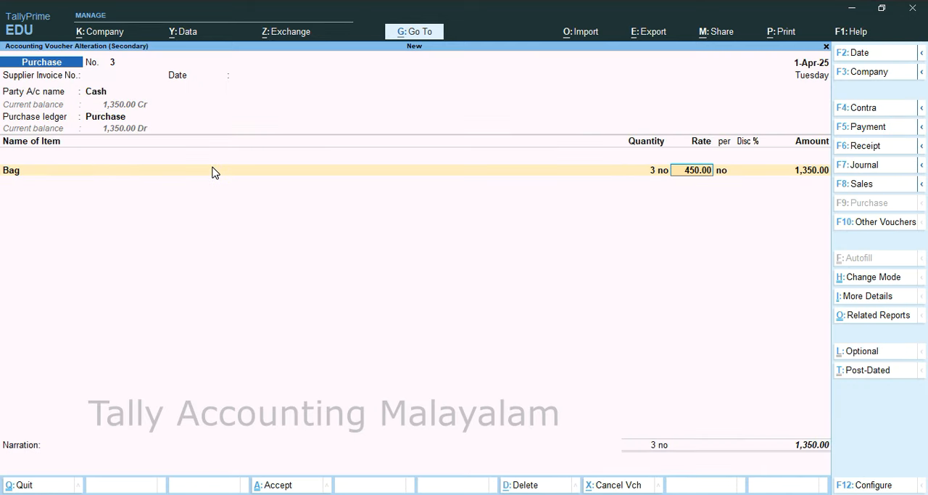
# Step: Add the Umbrella item to the purchase voucher with a quantity of 2 no, leaving rate and amount blank
pyautogui.press('Return')
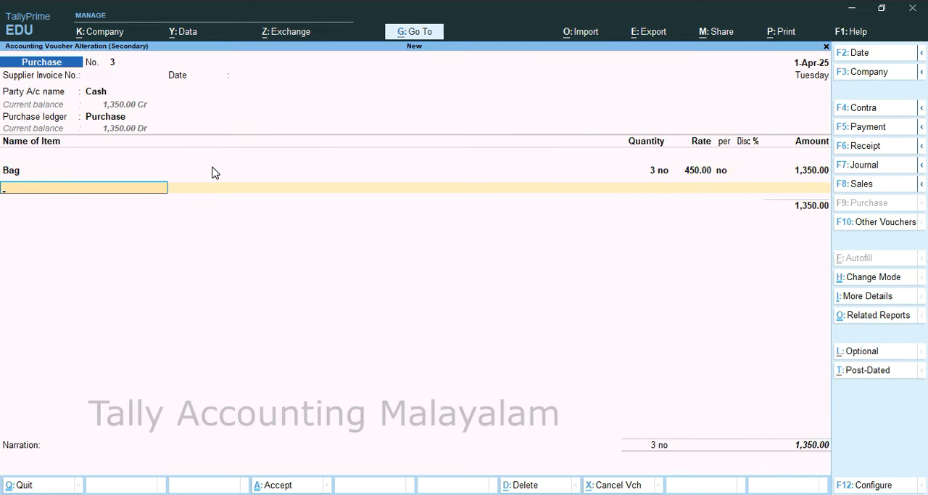
pyautogui.write('U')
pyautogui.press('Return')
pyautogui.write('2')
pyautogui.press('Return')
pyautogui.press('Return')
pyautogui.press('Return')
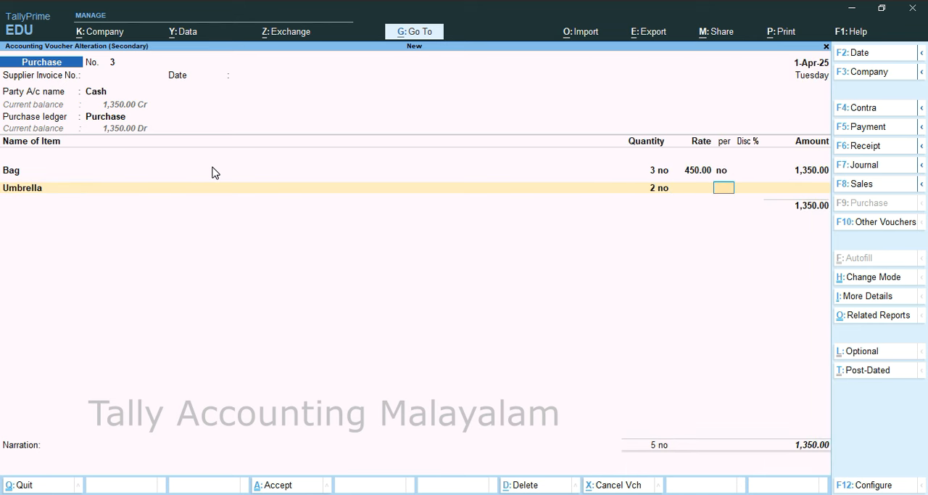
# Step: End the item list, save the altered purchase voucher and return to the Gateway of Tally
pyautogui.press('Return')
pyautogui.press('Return')
pyautogui.press('Return')
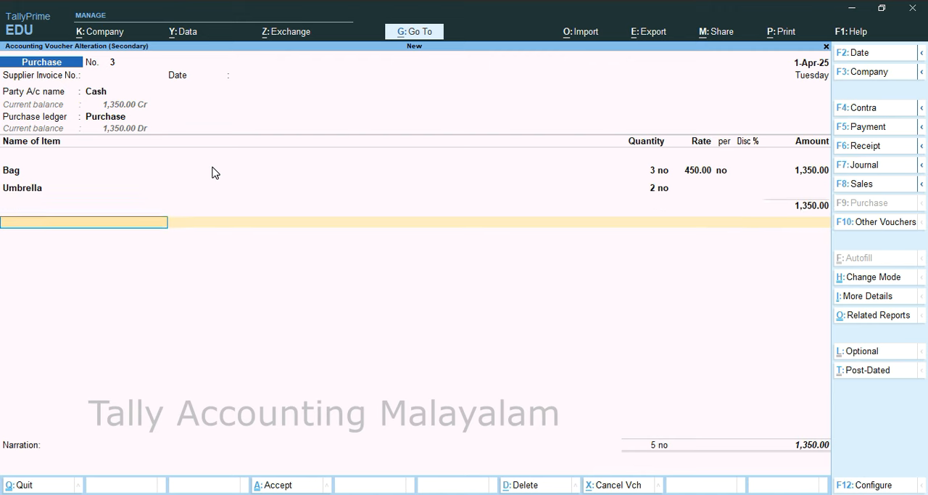
pyautogui.press('Return')
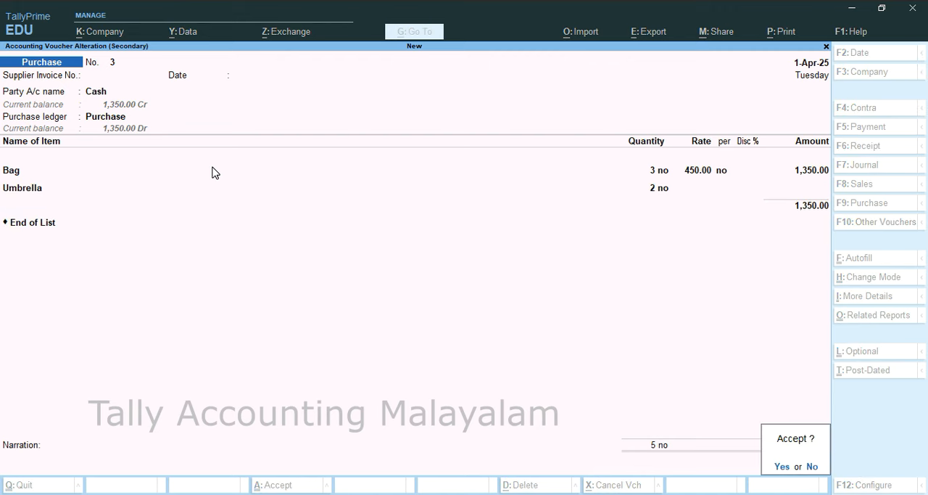
pyautogui.press('Return')
pyautogui.press('Escape')
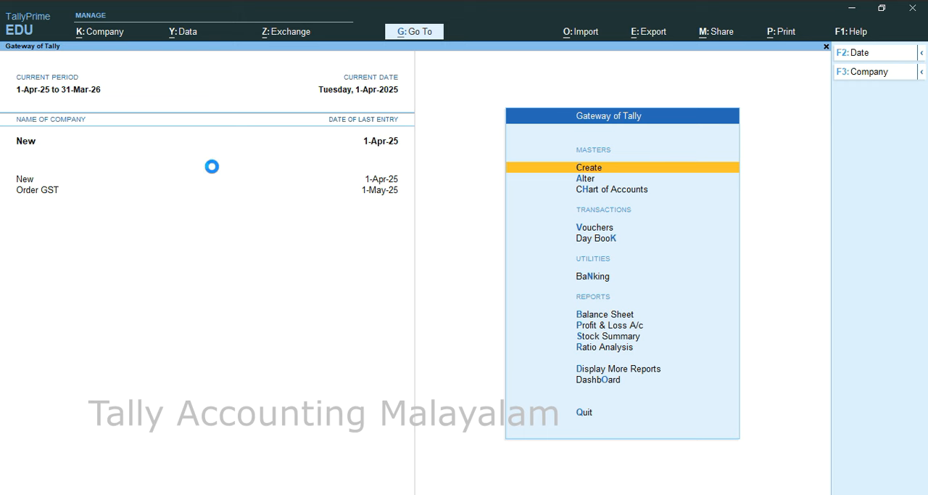
# Step: Check the closing quantities of Bag and Umbrella in the Stock Summary and return to the Gateway of Tally
pyautogui.press('s')
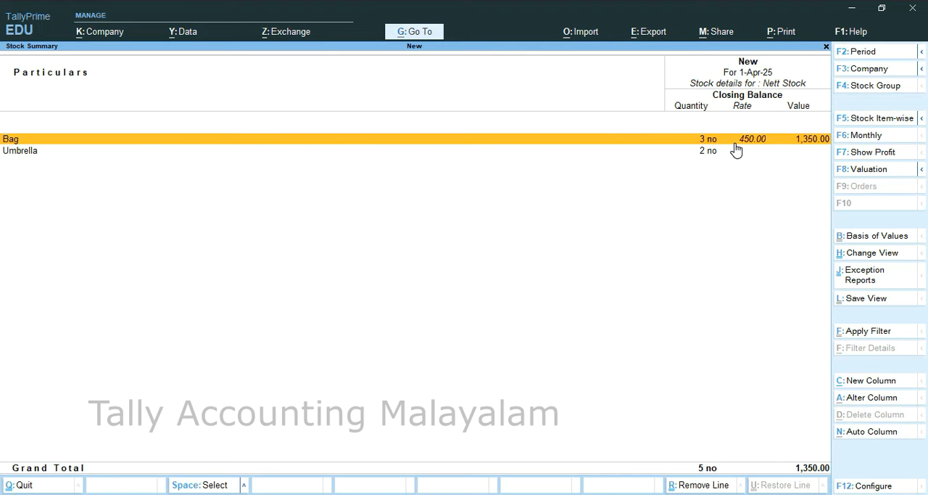
pyautogui.press('Escape')
pyautogui.press('Escape')
pyautogui.press('Escape')
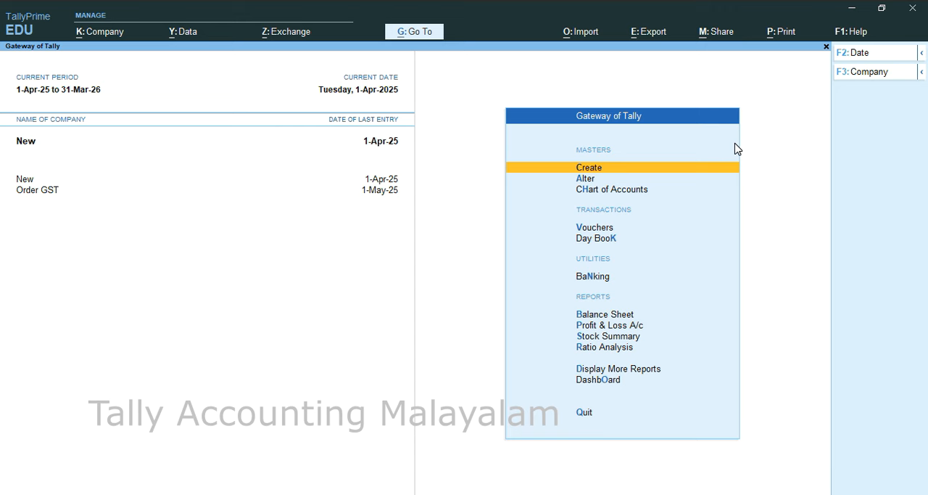
# Step: Open the Sales voucher type for alteration from the accounting masters
pyautogui.press('Down')
pyautogui.press('Return')
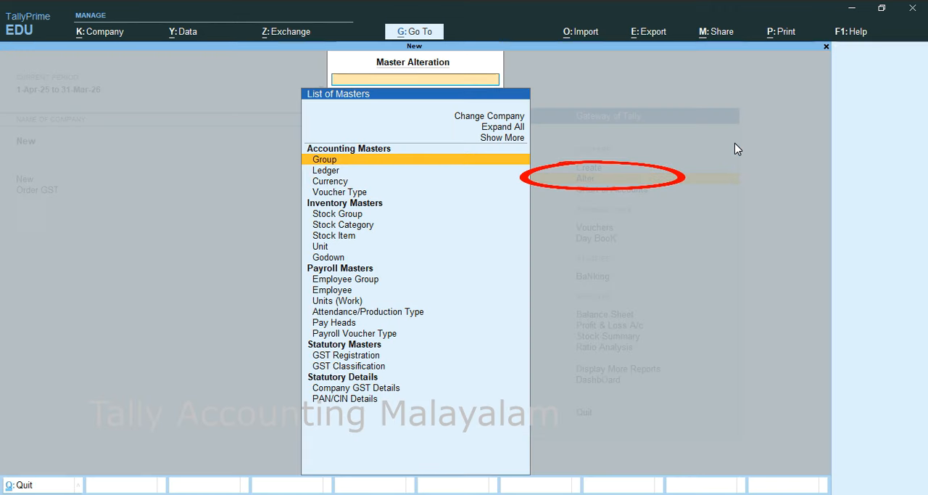
pyautogui.press('Down')
pyautogui.press('Down')
pyautogui.press('Down')
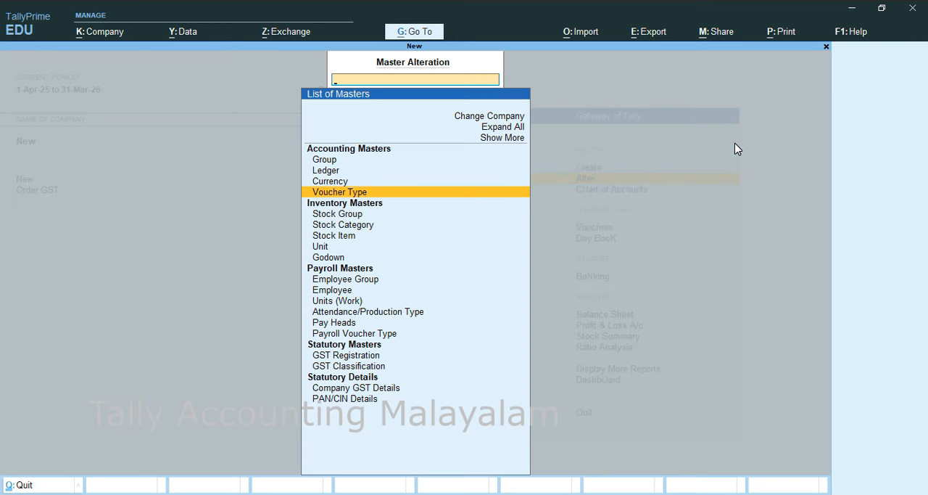
pyautogui.press('Return')
pyautogui.press('Down')
pyautogui.press('Down')
pyautogui.press('Down')
pyautogui.press('Down')
pyautogui.press('Down')
pyautogui.press('Down')
pyautogui.press('Down')
pyautogui.press('Down')
pyautogui.press('Down')
pyautogui.press('Down')
pyautogui.press('Down')
pyautogui.press('Down')
pyautogui.press('Down')
pyautogui.press('Down')
pyautogui.press('Down')
pyautogui.press('Down')
pyautogui.press('Down')
pyautogui.press('Down')
pyautogui.press('Down')
pyautogui.press('Return')
pyautogui.press('Return')
pyautogui.press('Return')
pyautogui.press('Return')
pyautogui.press('Return')
pyautogui.press('Return')
pyautogui.press('Return')
pyautogui.press('Return')
pyautogui.press('Return')
pyautogui.press('Return')
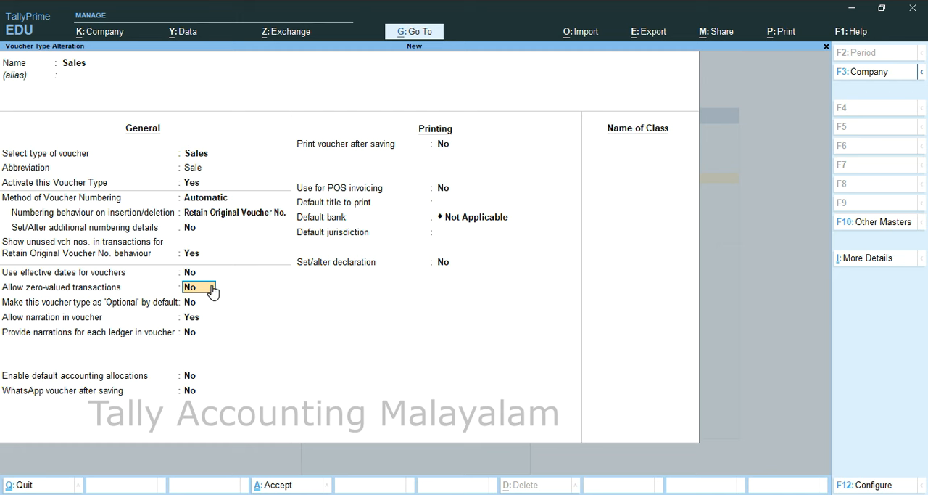
# Step: Set Allow zero-valued transactions to Yes for the Sales voucher type, save it and return to the Gateway of Tally
pyautogui.write('y')
pyautogui.press('Return')
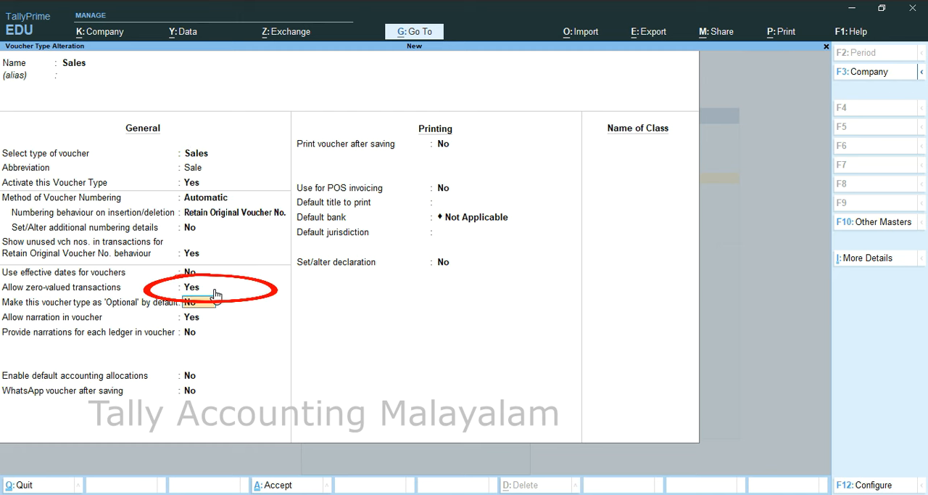
pyautogui.hotkey('ctrl', 'a')
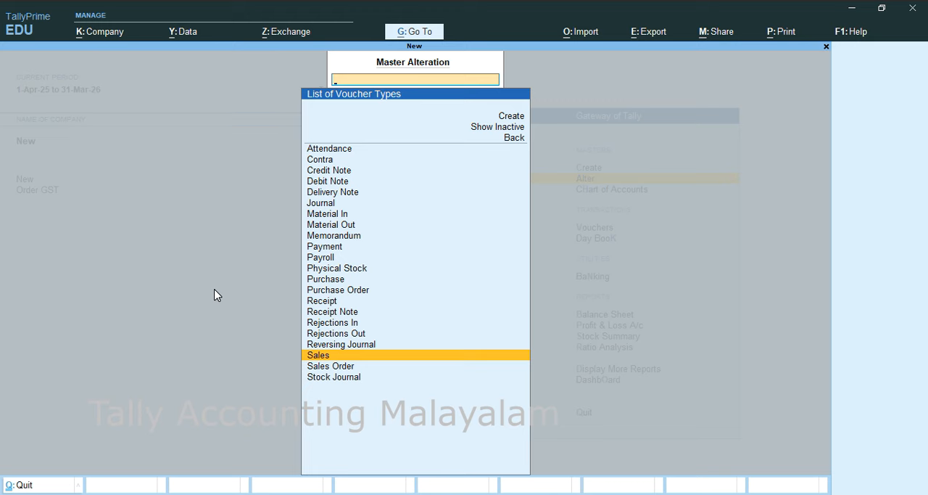
pyautogui.press('Escape')
pyautogui.press('Escape')
# Step: Start a new Sales voucher with Cash as the party account, accepting the default dispatch and party details
pyautogui.press('v')
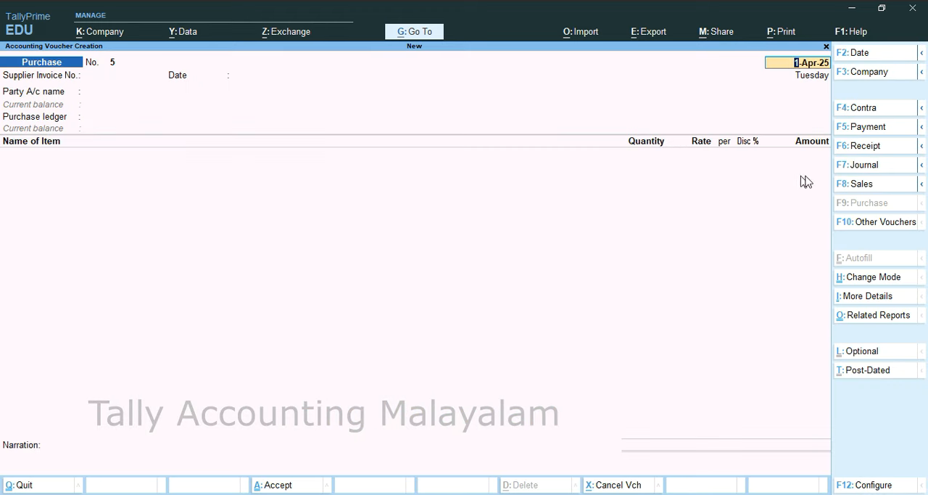
pyautogui.click(856, 187)
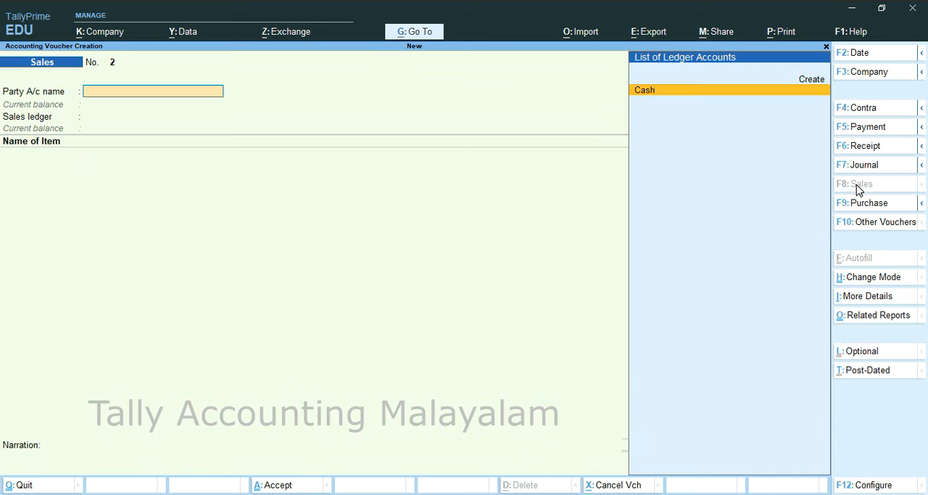
pyautogui.press('Return')
pyautogui.press('Return')
pyautogui.press('Return')
pyautogui.press('Return')
pyautogui.press('Return')
pyautogui.press('Return')
pyautogui.press('Return')
pyautogui.press('Return')
pyautogui.press('Return')
pyautogui.press('Return')
pyautogui.press('Return')
pyautogui.press('Return')
pyautogui.press('Return')
pyautogui.press('Return')
pyautogui.press('Return')
pyautogui.press('Return')
pyautogui.press('Return')
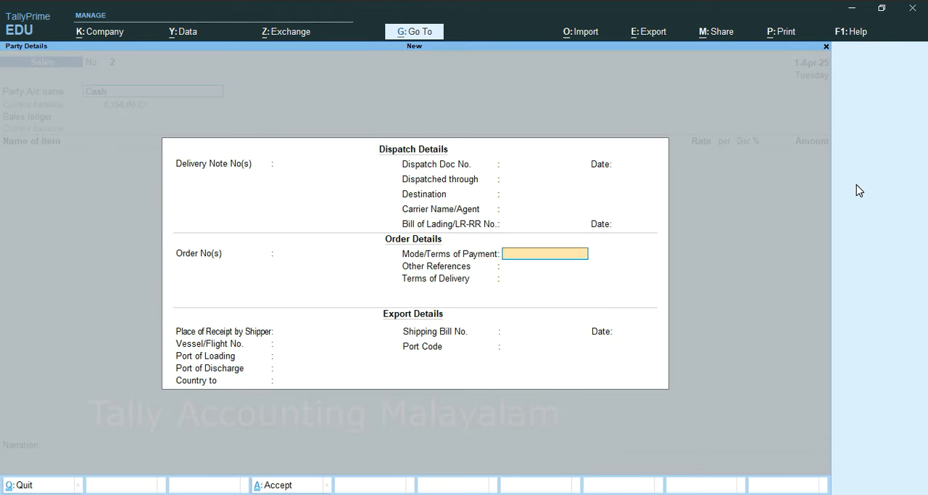
pyautogui.press('Return')
pyautogui.press('Return')
pyautogui.press('Return')
pyautogui.press('Return')
pyautogui.press('Return')
pyautogui.press('Return')
pyautogui.press('Return')
pyautogui.press('Return')
pyautogui.press('Return')
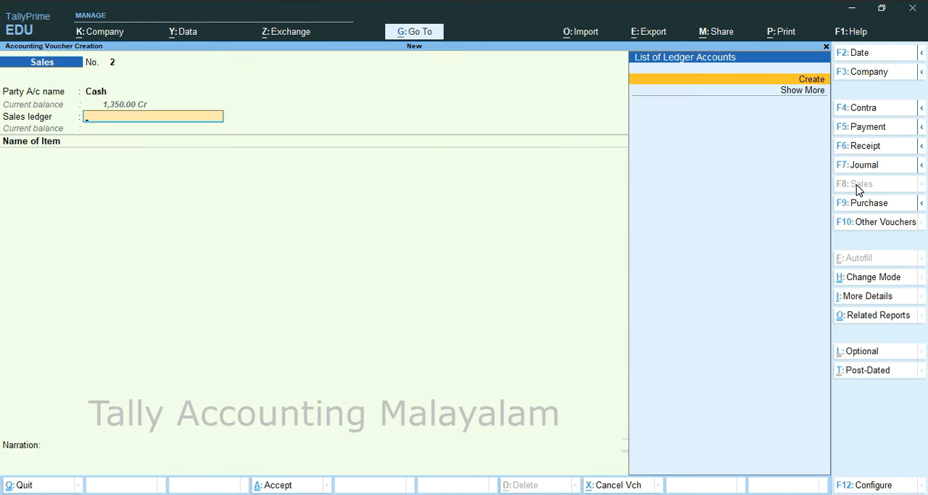
# Step: Create a ledger named Sales under Sales Accounts, save it and use it as the voucher's sales ledger
pyautogui.press('Return')
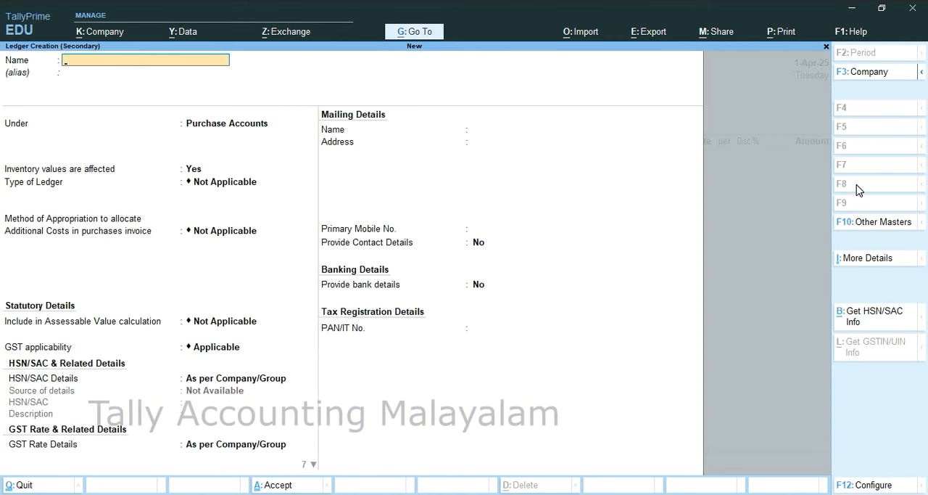
pyautogui.write('Sales')
pyautogui.press('Return')
pyautogui.press('Return')
pyautogui.write('S')
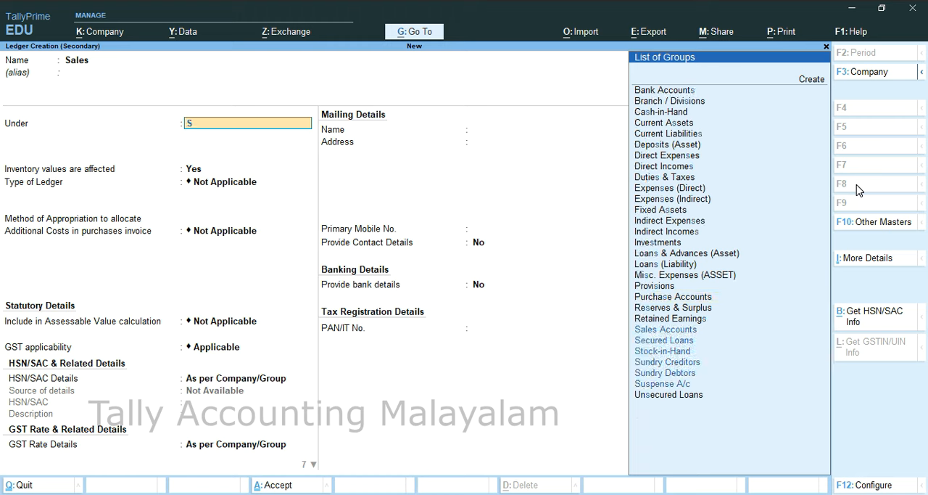
pyautogui.press('Return')
pyautogui.press('Return')
pyautogui.press('Return')
pyautogui.press('Return')
pyautogui.press('Return')
pyautogui.press('Return')
pyautogui.press('Return')
pyautogui.press('Return')
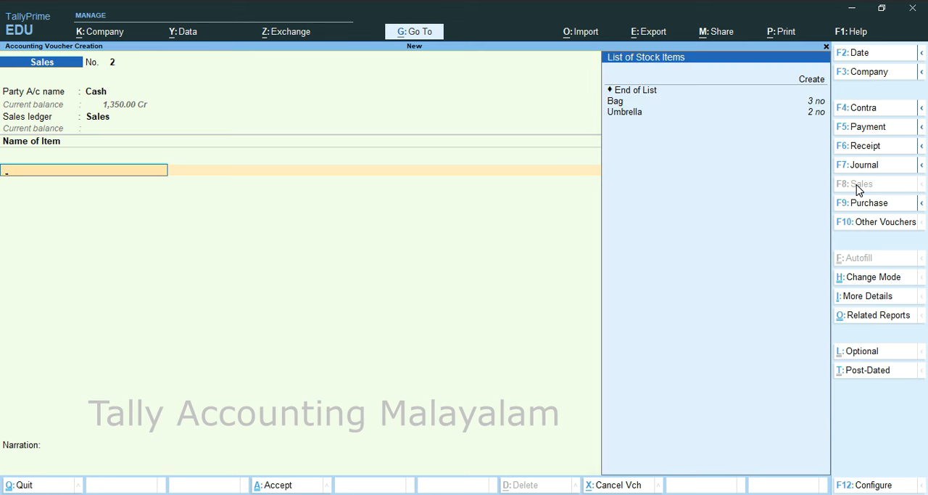
# Step: Add the Bag item to the sales voucher with a quantity of 2 no at a rate of 650
pyautogui.press('Down')
pyautogui.press('Return')
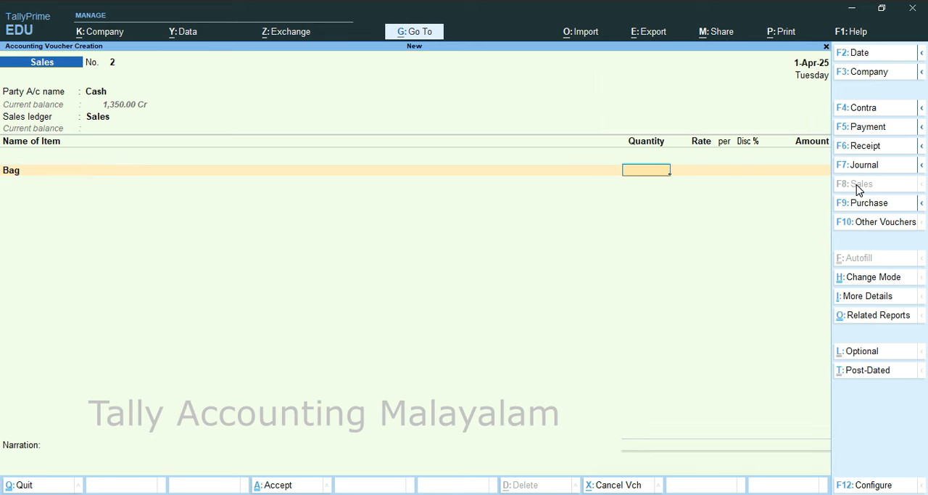
pyautogui.write('2')
pyautogui.press('Return')
pyautogui.write('650')
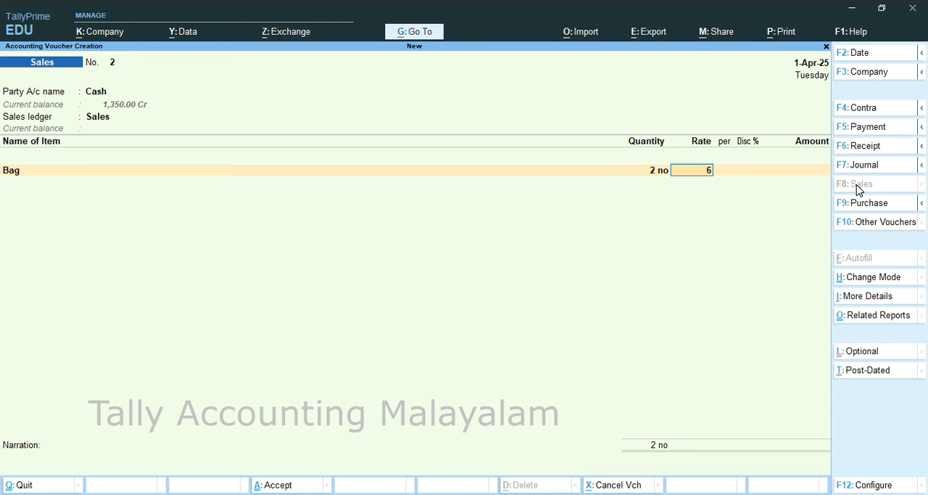
pyautogui.press('Return')
pyautogui.press('Return')
pyautogui.press('Return')
pyautogui.press('Return')
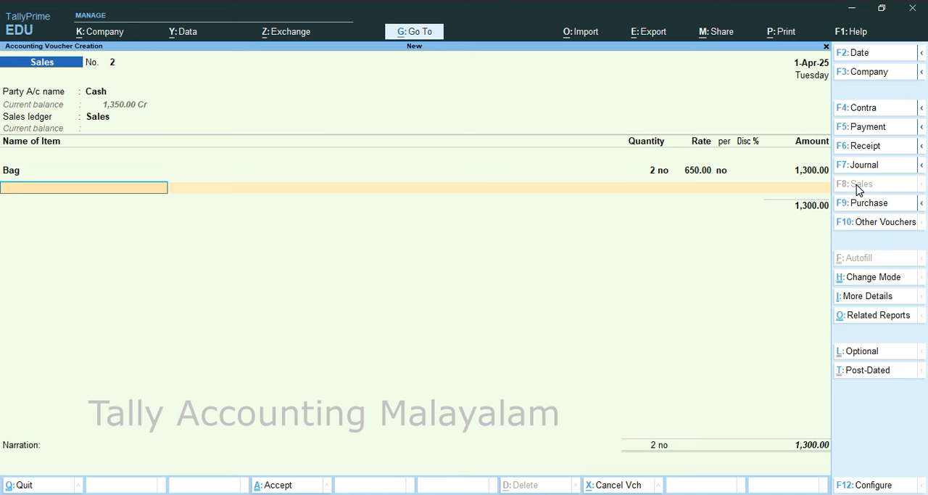
# Step: Add the Umbrella item to the sales voucher with a quantity of 1 no, leaving rate and amount blank
pyautogui.write('U')
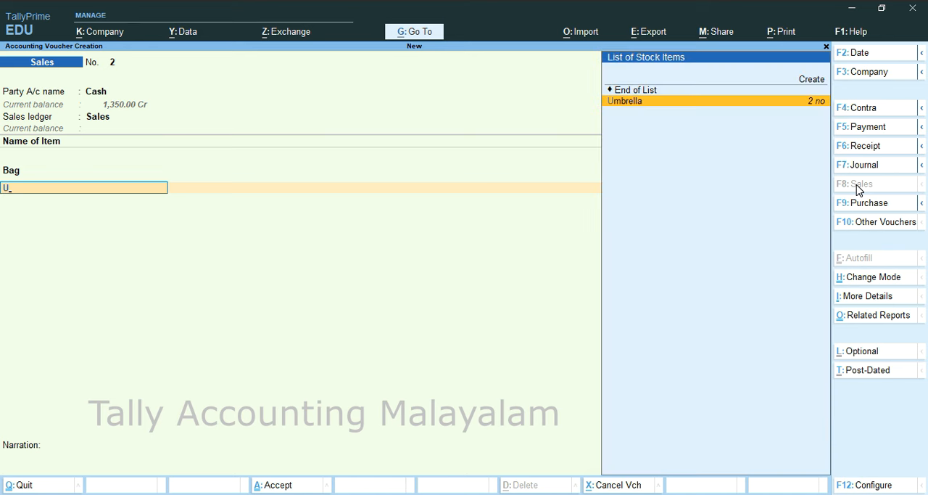
pyautogui.press('Return')
pyautogui.write('1')
pyautogui.press('Return')
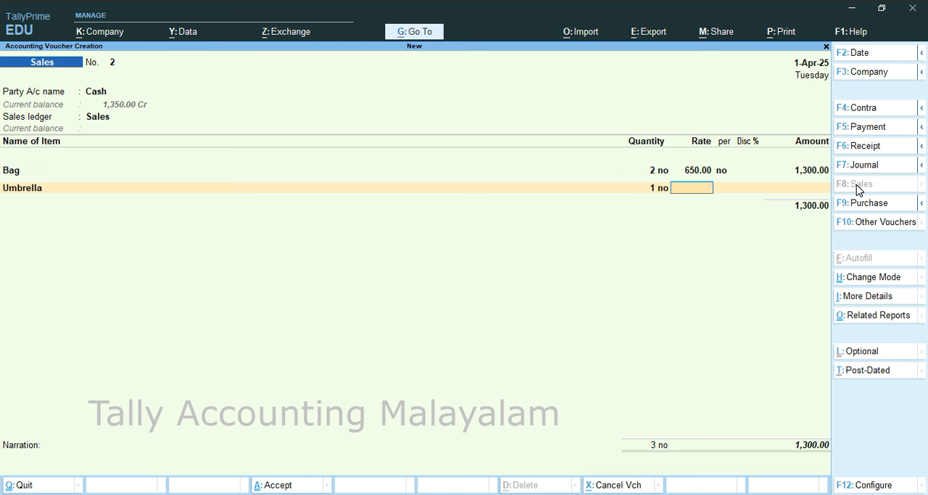
pyautogui.press('Return')
pyautogui.press('Return')
pyautogui.press('Return')
pyautogui.press('Return')
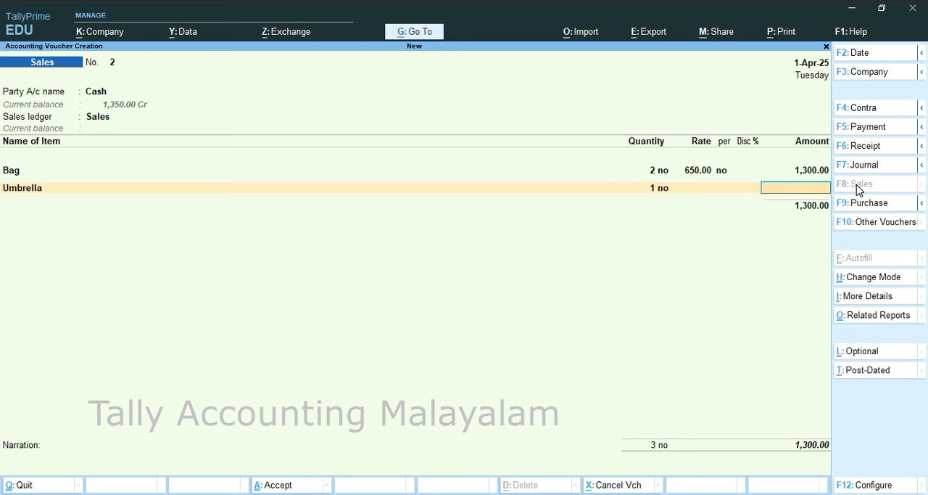
pyautogui.press('Return')
# Step: End the item list, save the sales voucher without a narration and return to the Gateway of Tally
pyautogui.press('Return')
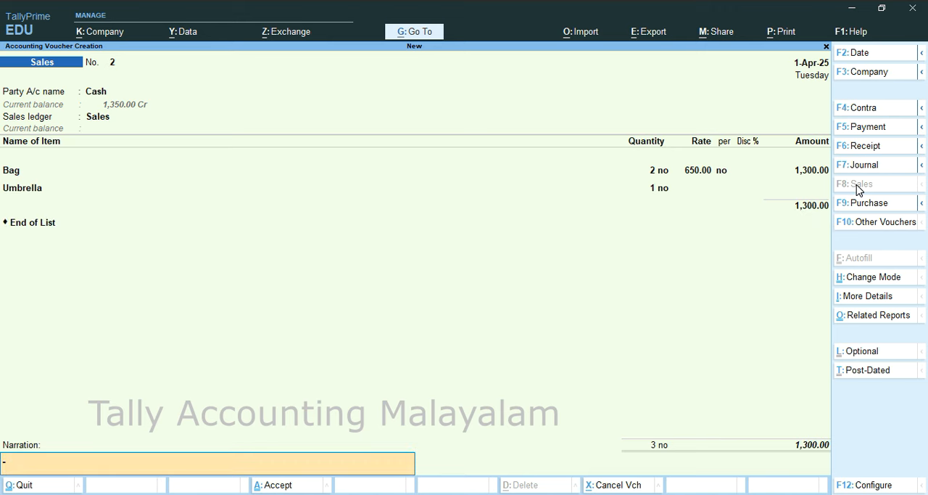
pyautogui.press('Return')
pyautogui.press('Return')
pyautogui.press('Escape')
pyautogui.press('Return')
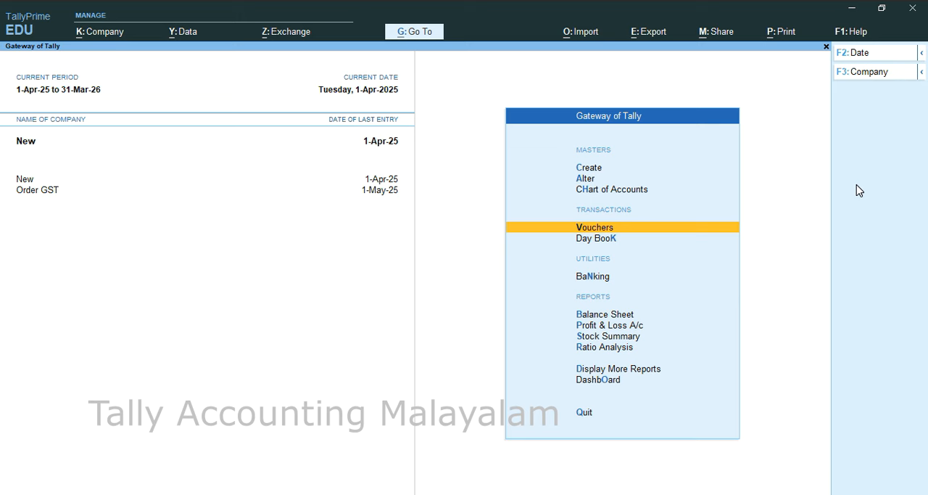
# Step: Check the remaining stock in the Stock Summary, review Bag's April vouchers and return to the summary
pyautogui.press('s')
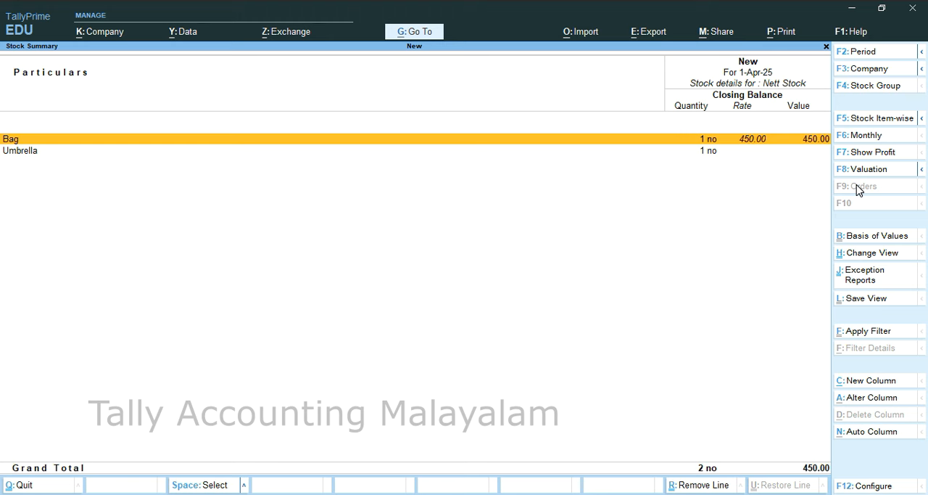
pyautogui.press('Return')
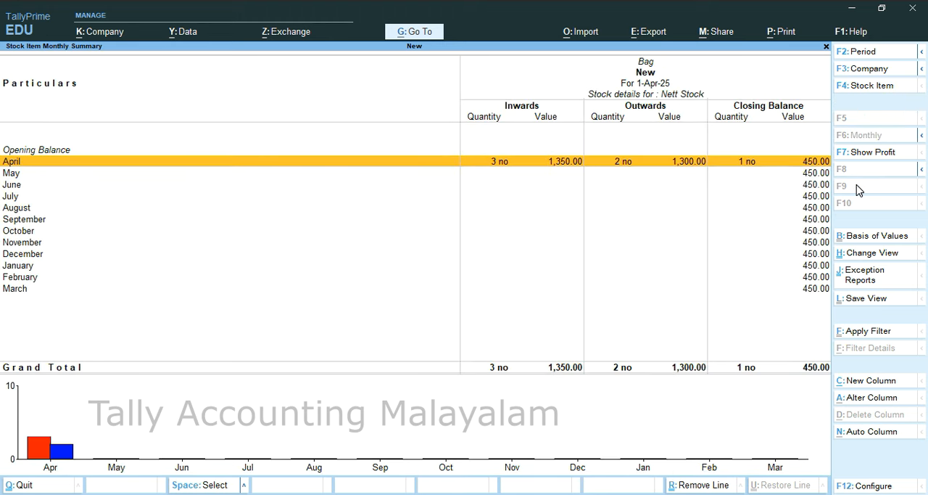
pyautogui.press('Return')
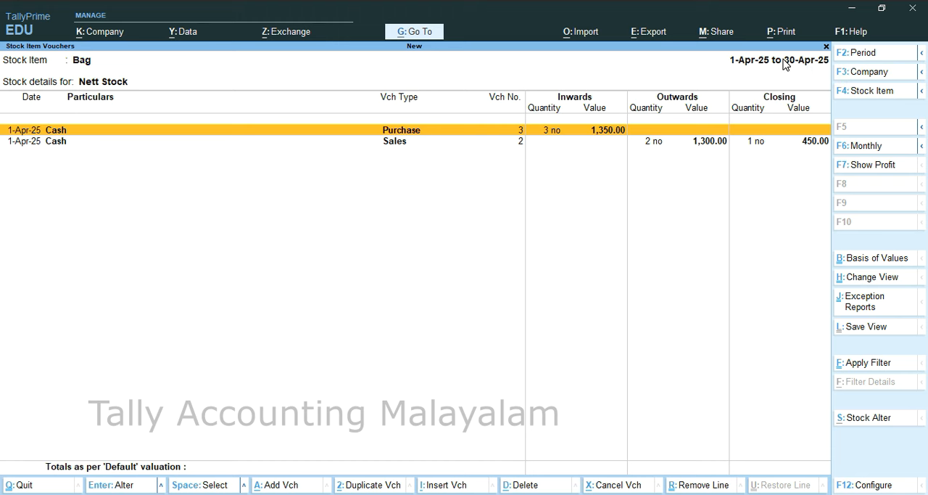
pyautogui.press('Escape')
pyautogui.press('Escape')
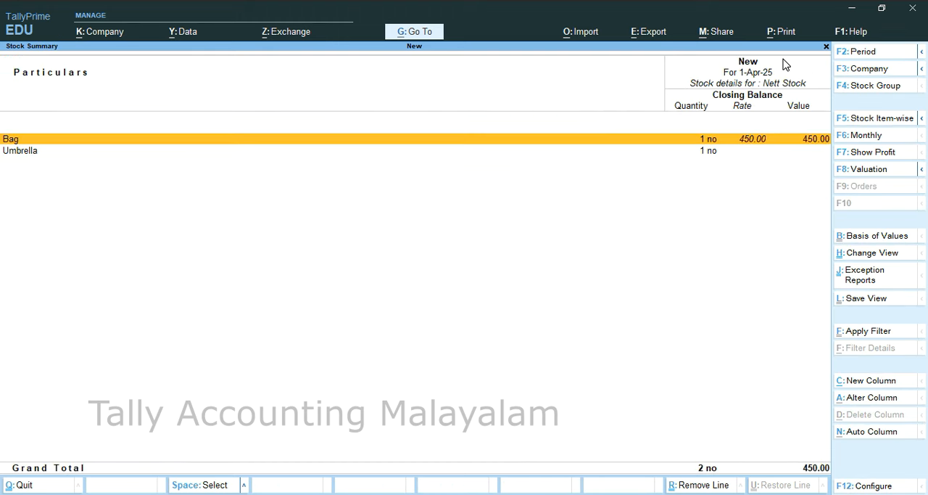
# Step: Drill into Umbrella's April vouchers to review its inward and outward quantities
pyautogui.press('Down')
pyautogui.press('Return')
pyautogui.press('Return')
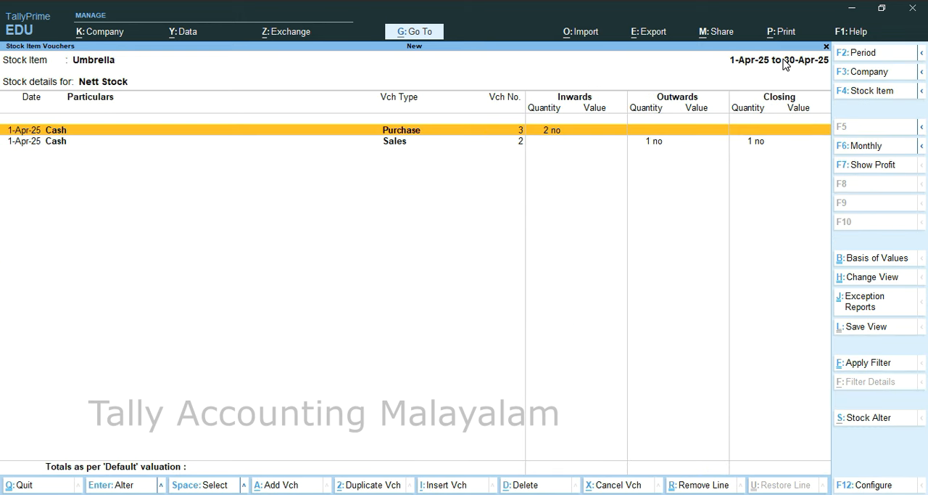